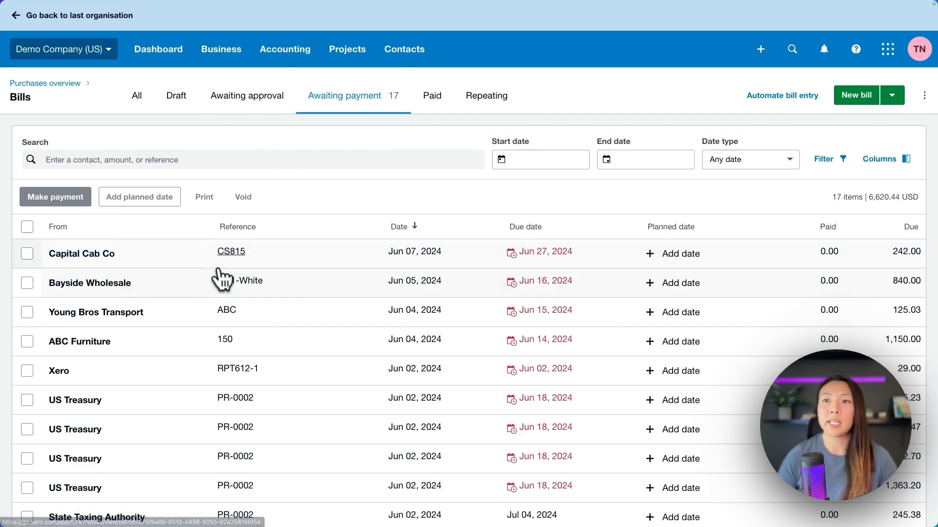
# Open the Capital Cab Co bill CS815 awaiting payment and display its available bill options.
pyautogui.click(184, 262)
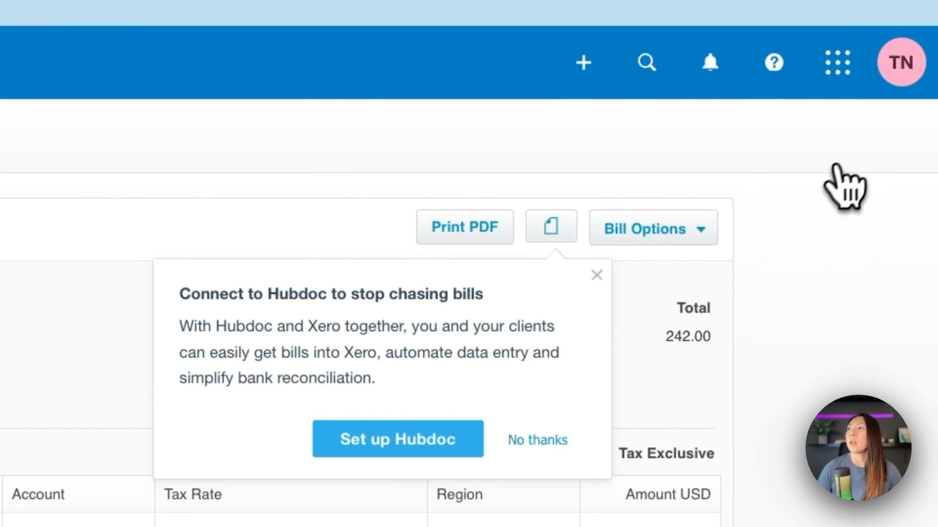
pyautogui.click(713, 229)
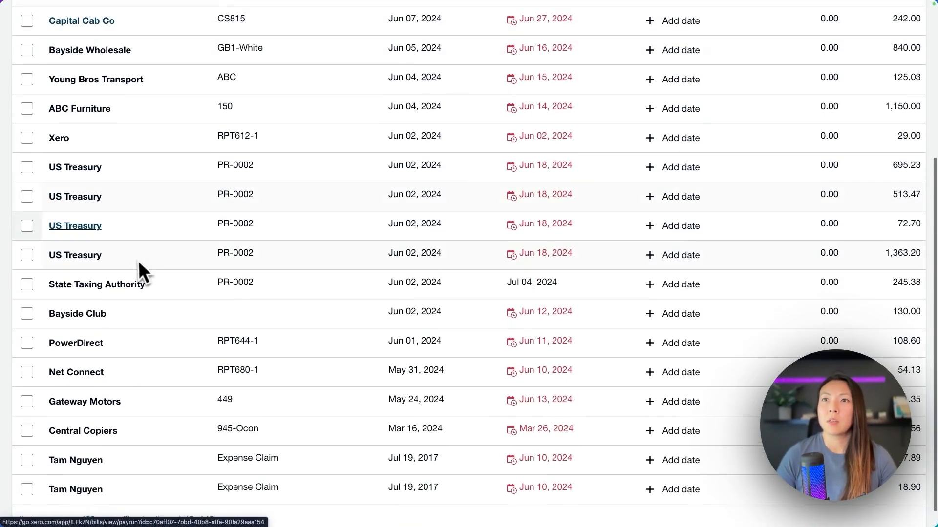
# Select the first five bills awaiting payment, from Capital Cab Co through Xero.
pyautogui.scroll(5, 138, 268)
pyautogui.click(28, 238)
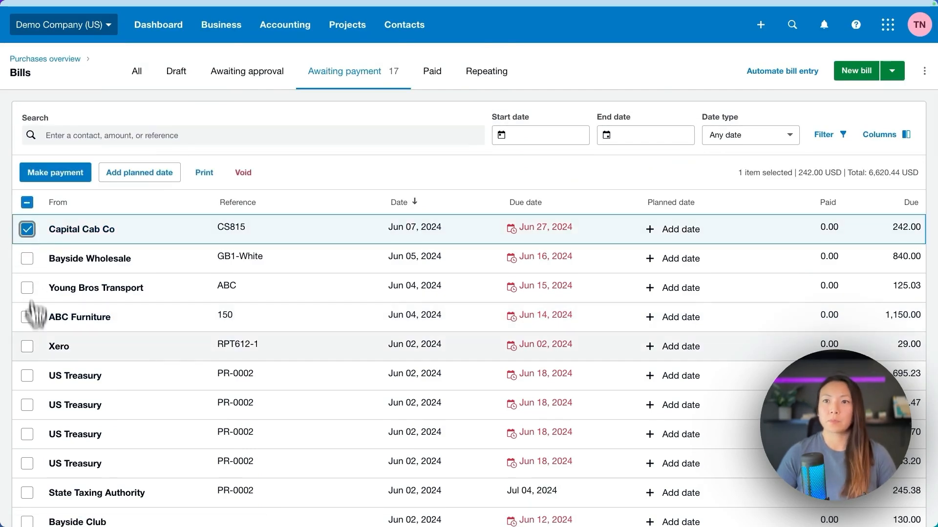
pyautogui.keyDown('shift'); pyautogui.click(27, 347); pyautogui.keyUp('shift')
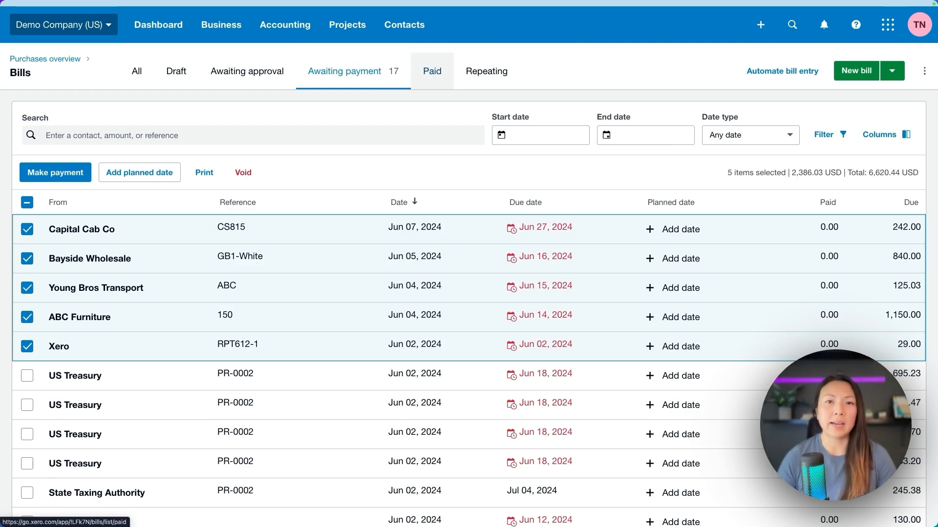
# Show the paid bills and select the first three in the list, starting with Swanston Security.
pyautogui.click(431, 71)
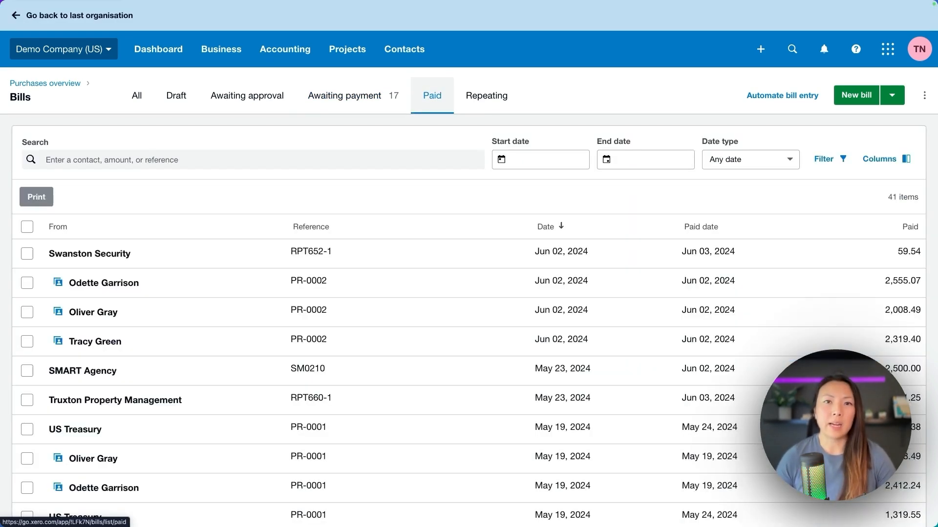
pyautogui.click(29, 255)
pyautogui.click(27, 283)
pyautogui.click(29, 313)
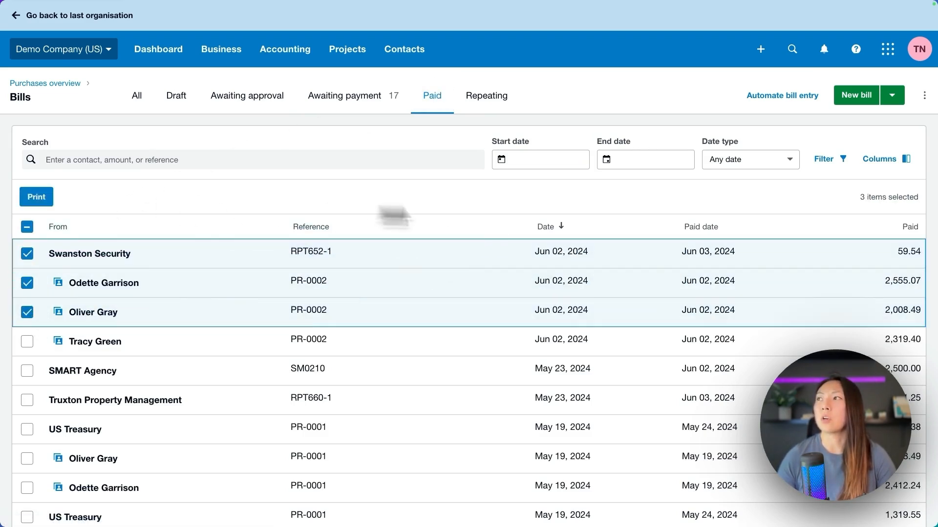
pyautogui.click(896, 97)
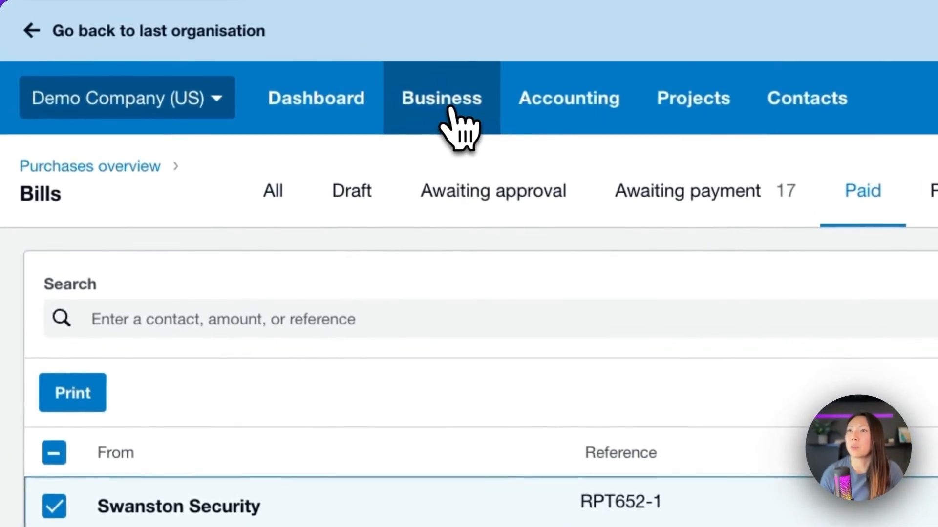
# Open the account transactions of the City National Bank Checking Account.
pyautogui.click(452, 109)
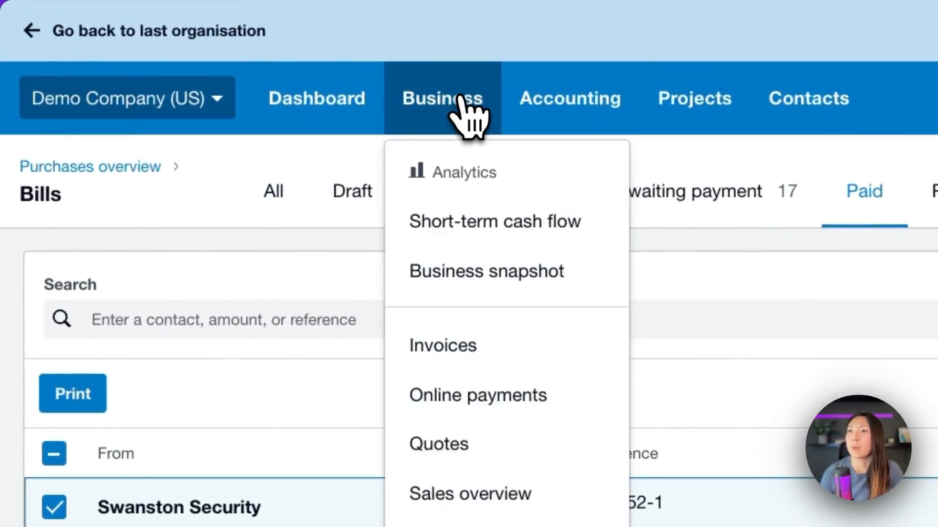
pyautogui.click(562, 108)
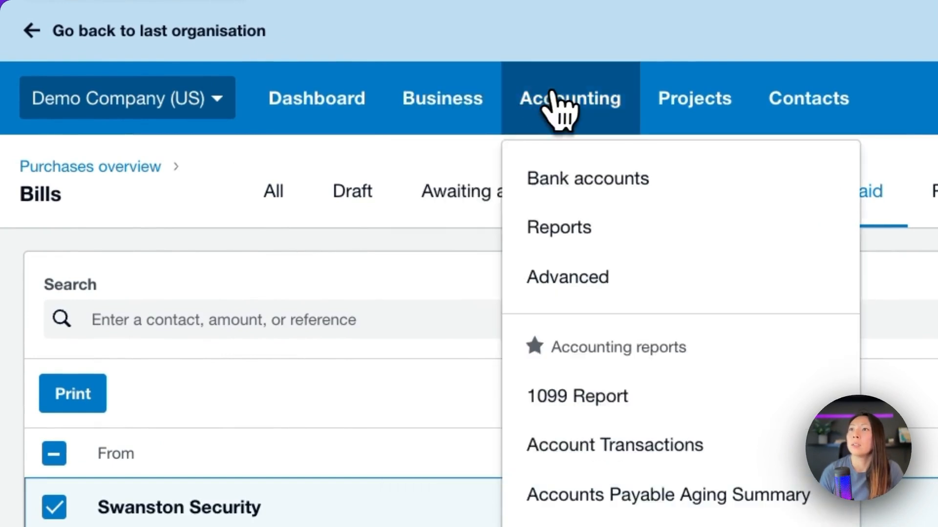
pyautogui.click(596, 189)
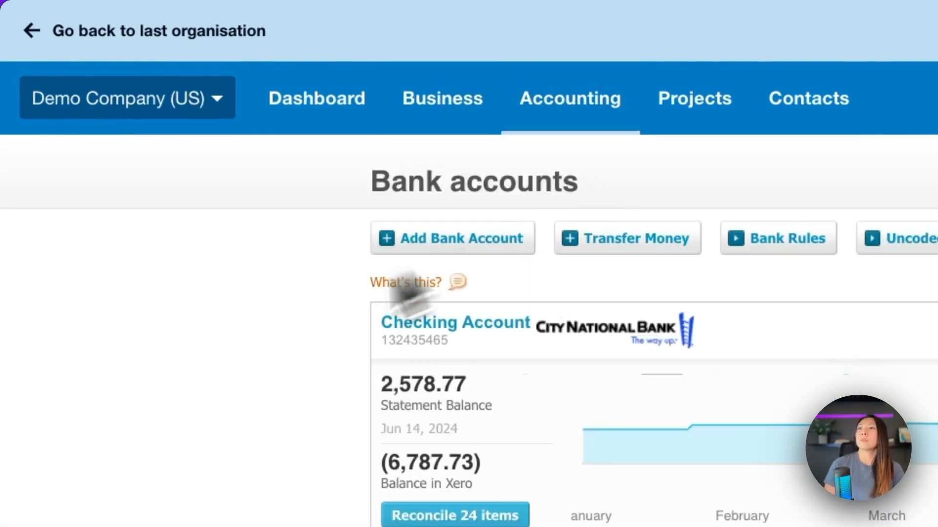
pyautogui.click(461, 327)
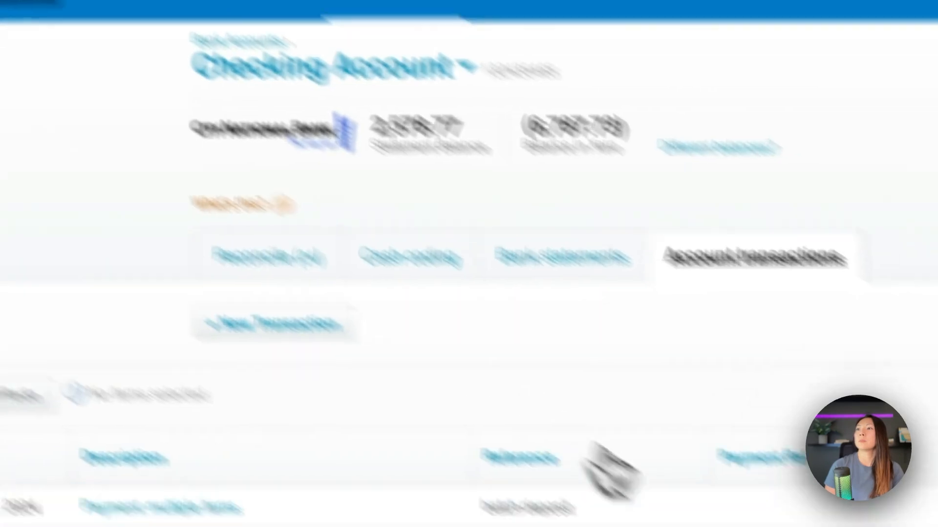
# Remove and redo the Jun 3, 2024 Swanston Security payment and the Jun 2, 2024 payments of 2,319.40 and 2,555.07.
pyautogui.scroll(-2, 481, 251)
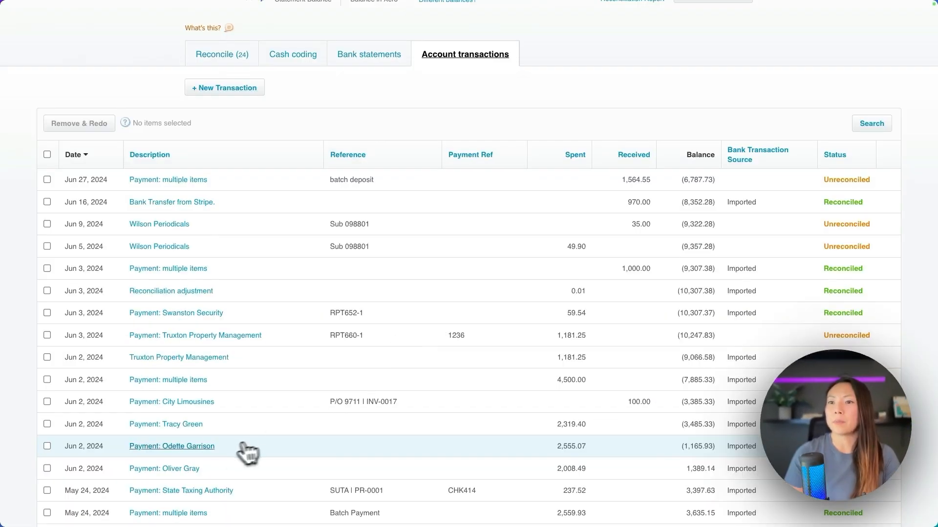
pyautogui.scroll(-1, 163, 447)
pyautogui.scroll(-1, 164, 454)
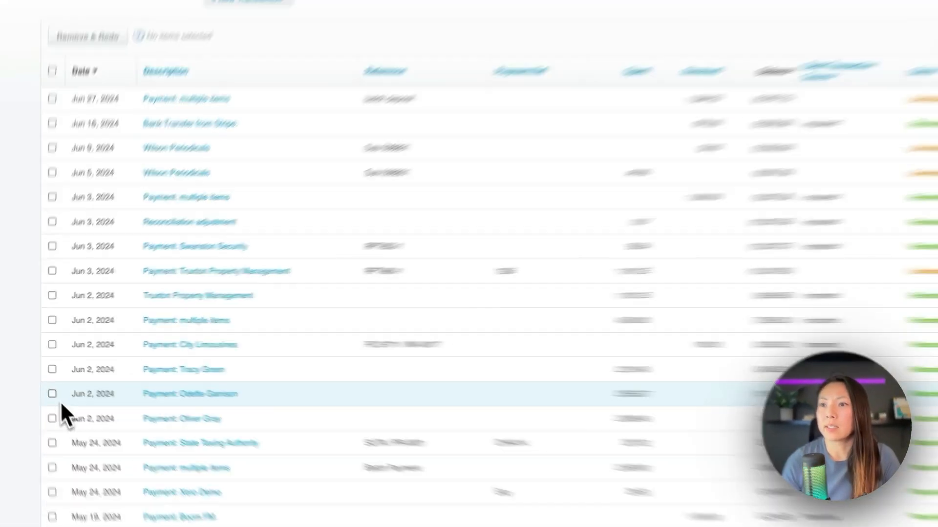
pyautogui.click(94, 440)
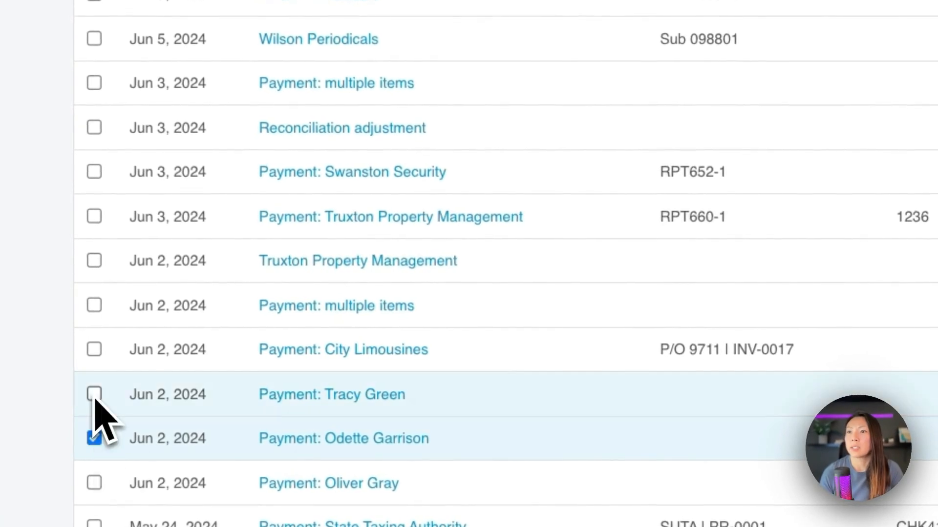
pyautogui.click(95, 395)
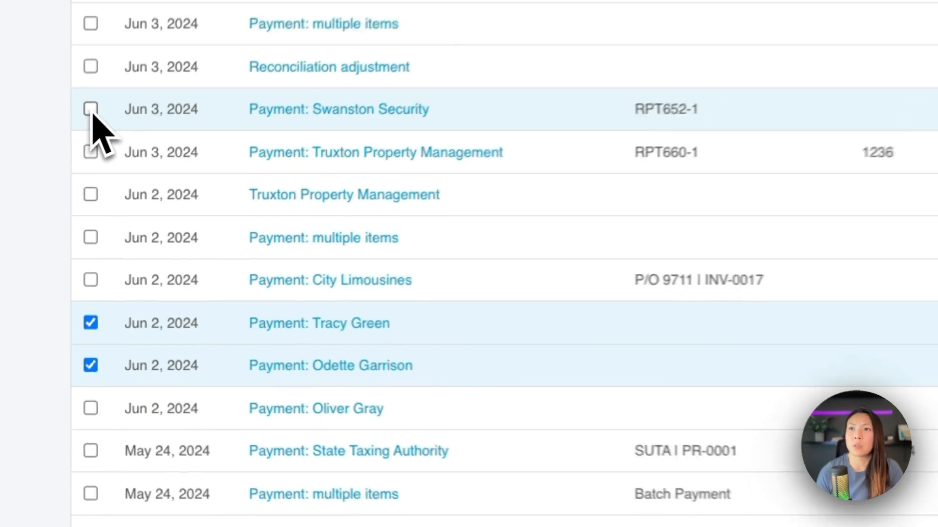
pyautogui.click(91, 109)
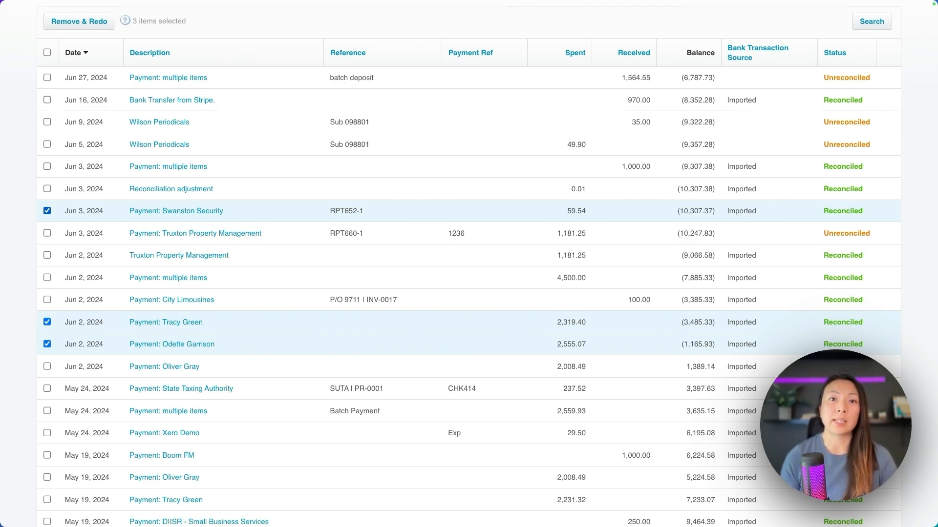
pyautogui.scroll(1, 131, 251)
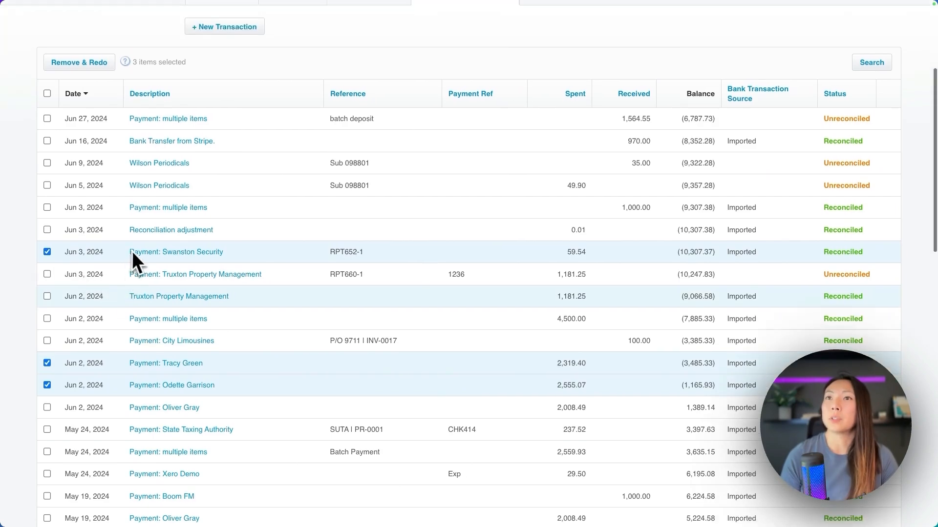
pyautogui.click(84, 68)
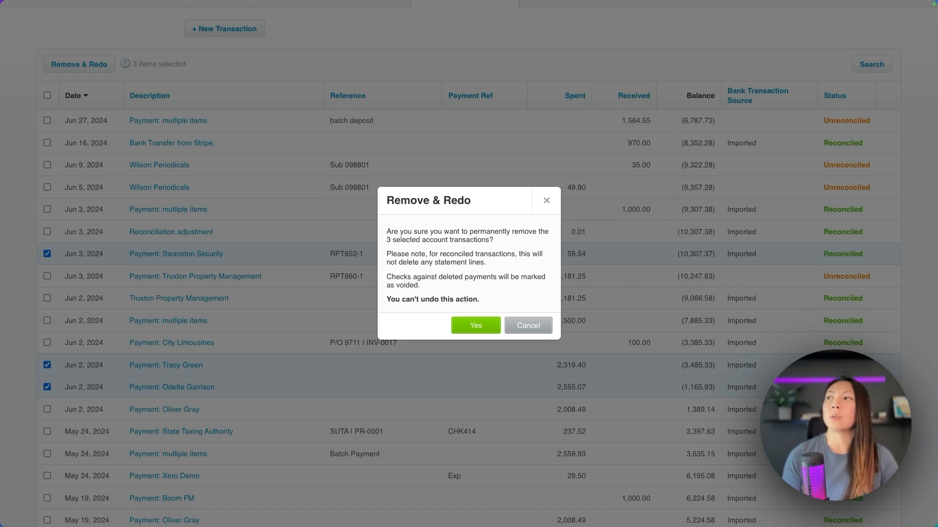
pyautogui.click(473, 326)
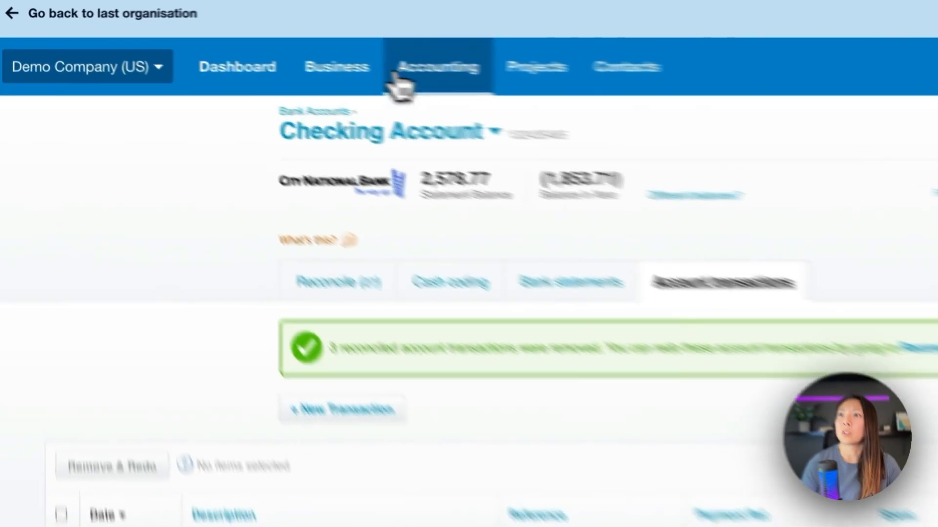
# Return to the bills to pay and list only those awaiting payment.
pyautogui.click(401, 83)
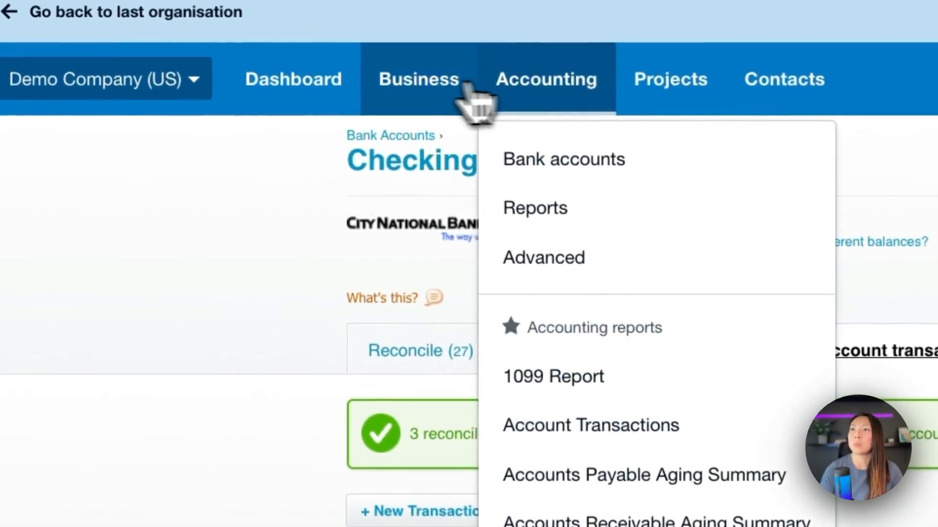
pyautogui.click(338, 84)
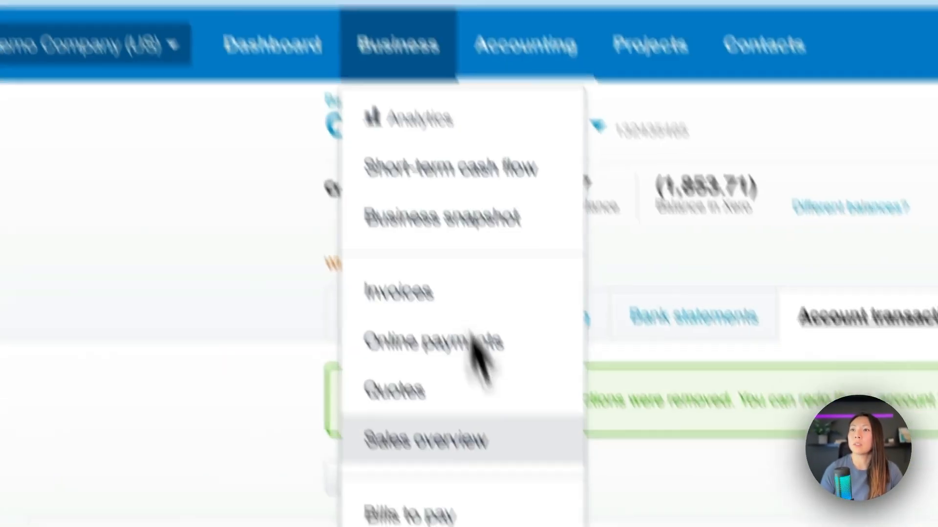
pyautogui.click(489, 510)
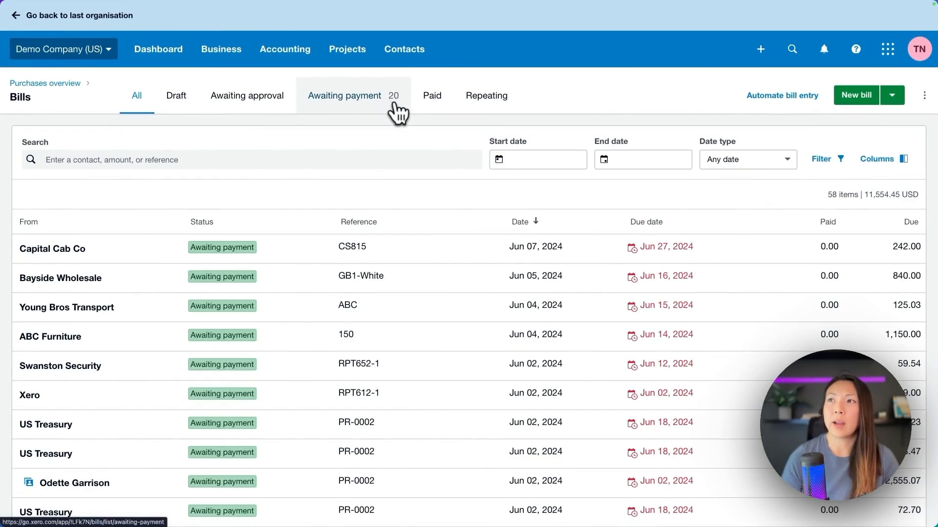
pyautogui.click(399, 104)
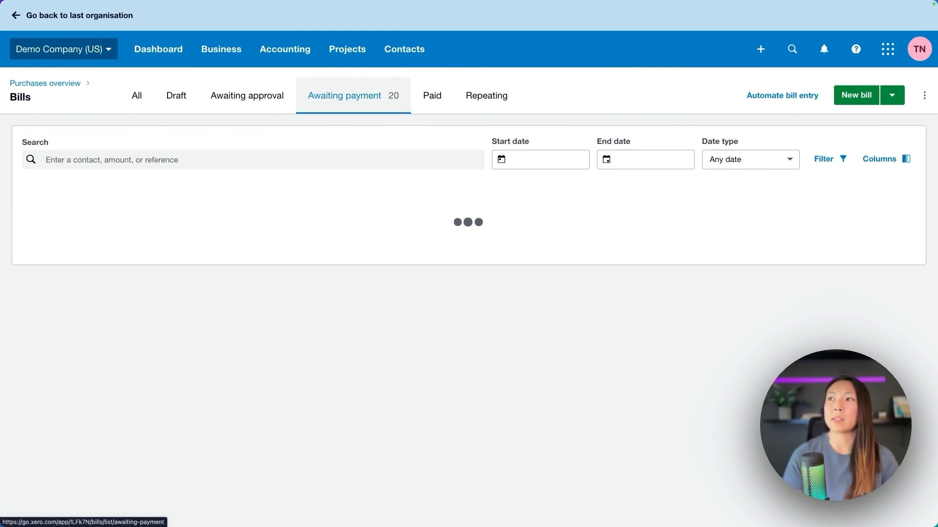
pyautogui.scroll(-5, 42, 310)
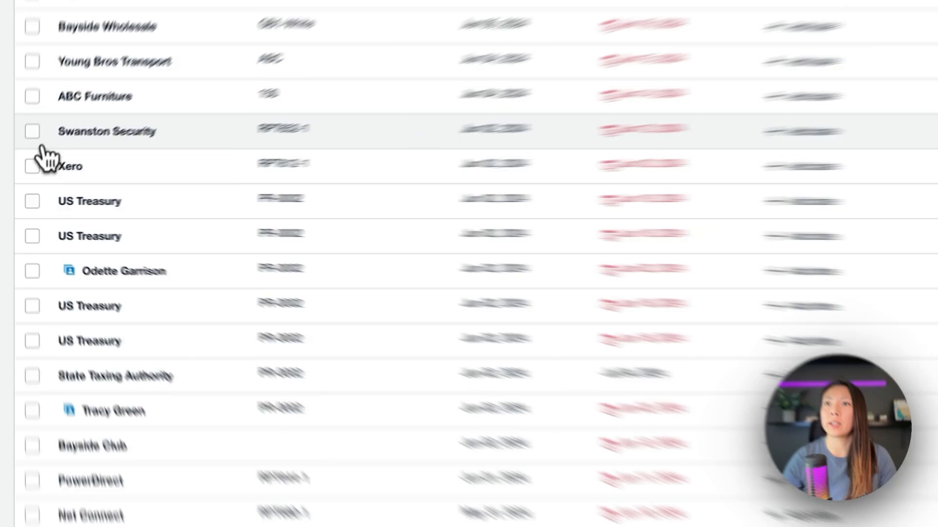
# Select the Swanston Security bill RPT652-1 and the two PR-0002 employee bills whose payments were removed.
pyautogui.click(27, 144)
pyautogui.click(54, 313)
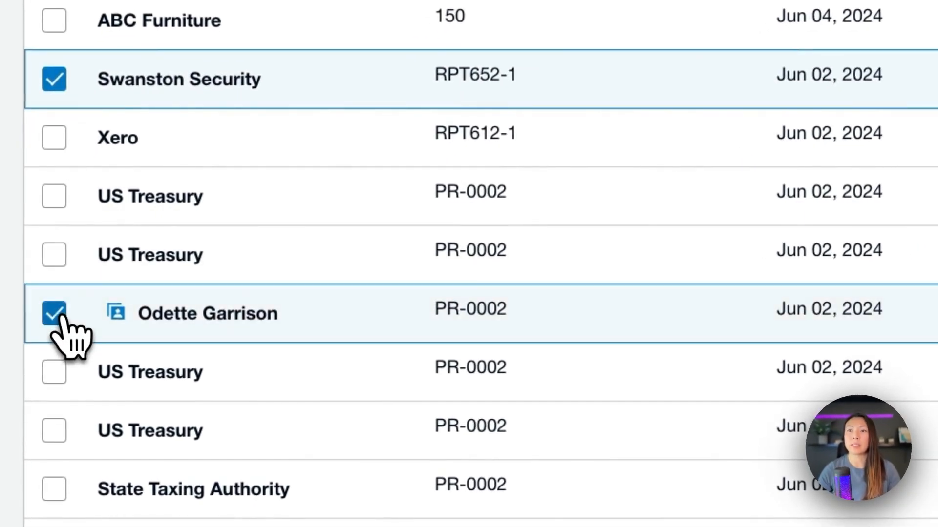
pyautogui.scroll(-4, 59, 391)
pyautogui.click(54, 358)
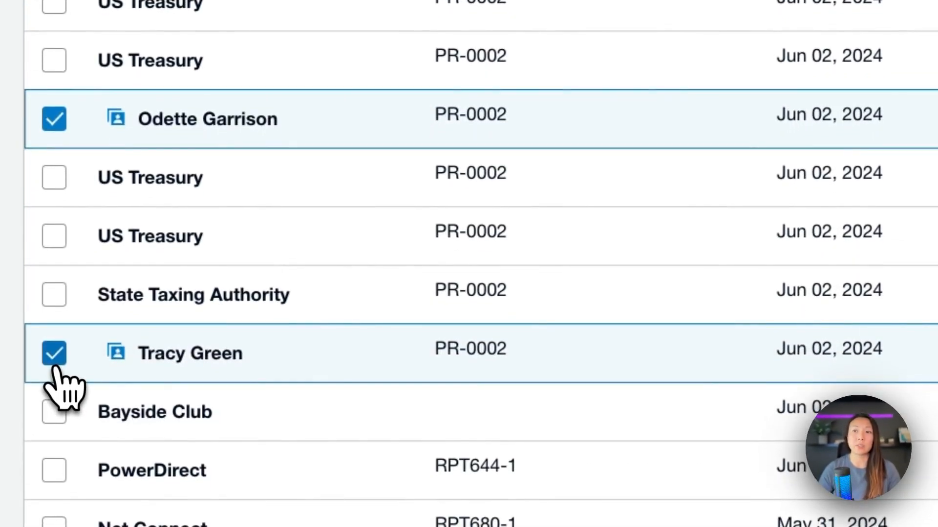
pyautogui.scroll(5, 63, 386)
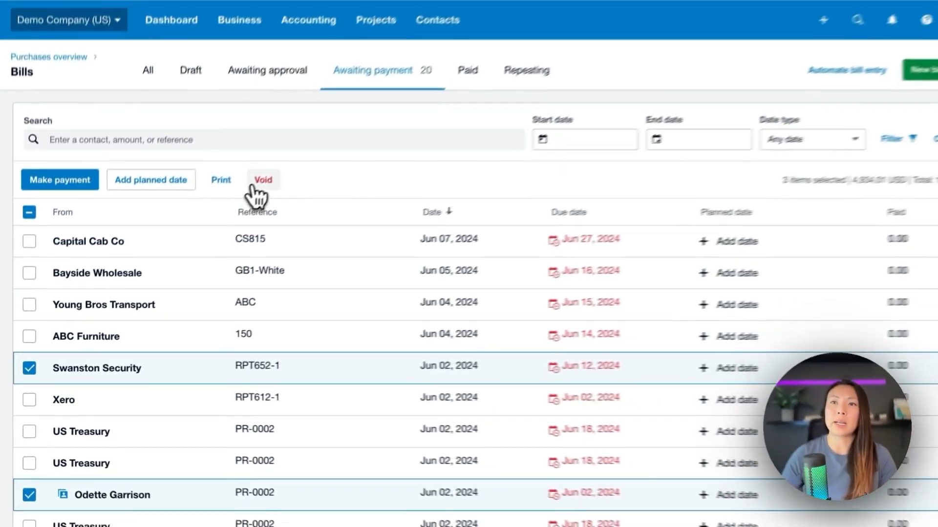